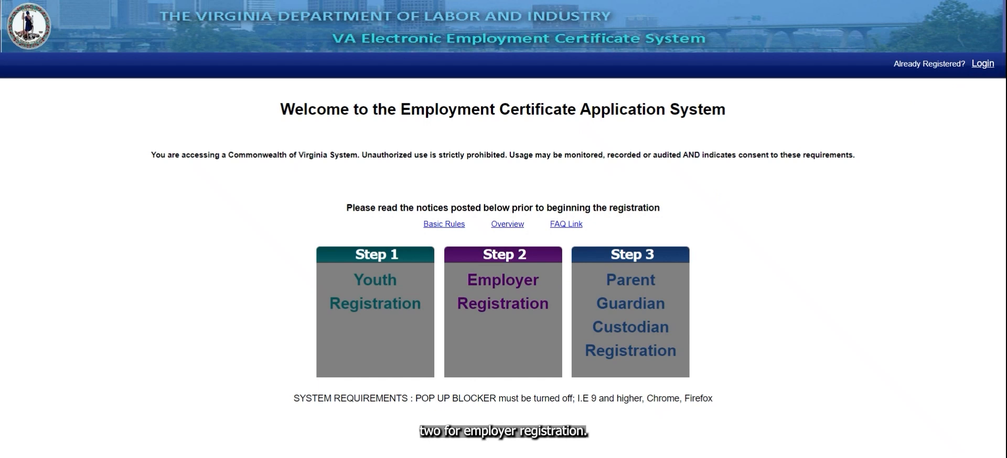
Step: Begin employer registration from the Step 2 Employer Registration tile on the welcome page
{"action": "left_click", "coordinate": [516, 298]}
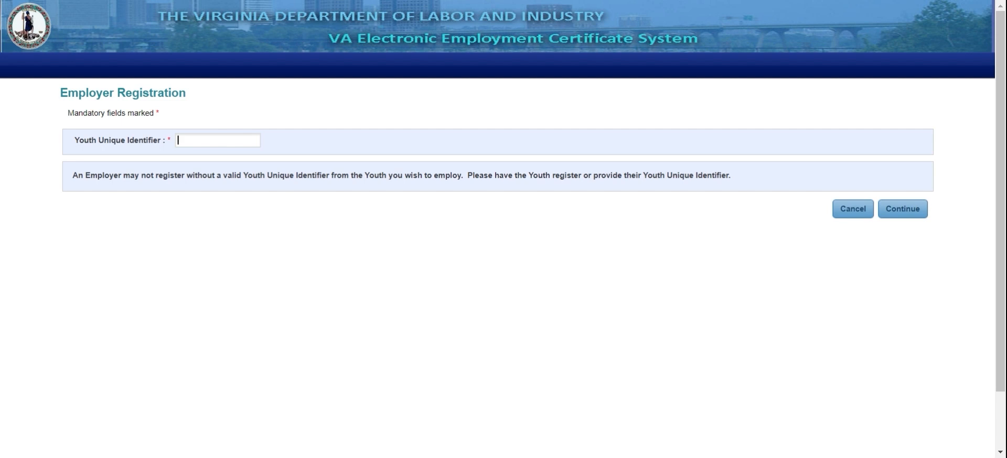
Step: Enter the youth's unique identifier and continue to the account creation form
{"action": "left_click", "coordinate": [897, 208]}
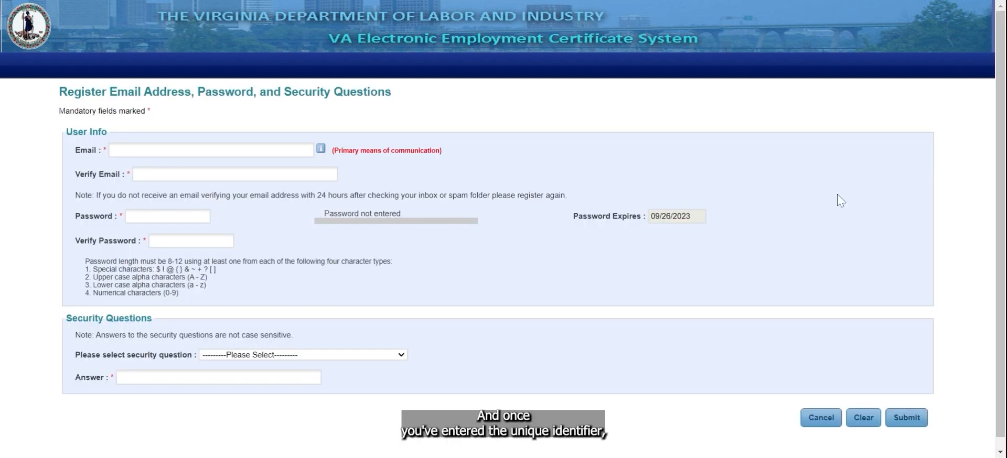
Step: Enter the account e-mail address twice and the account password twice
{"action": "left_click", "coordinate": [210, 151]}
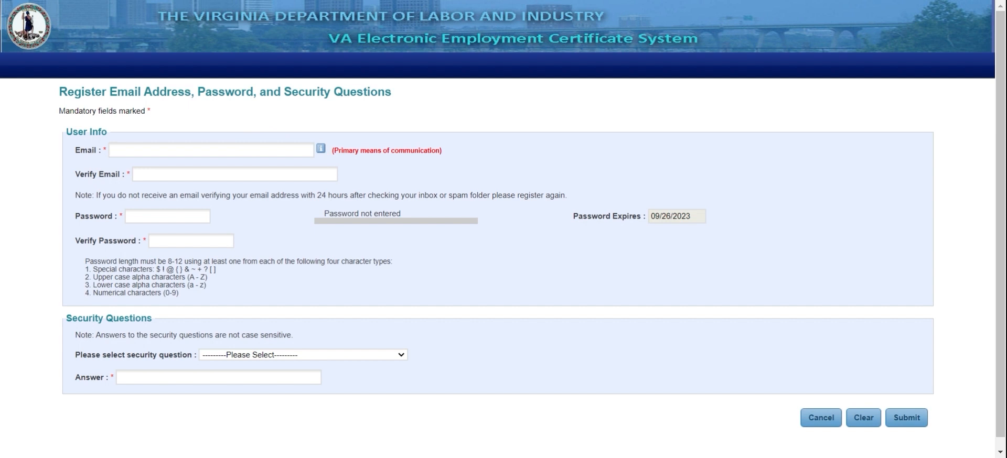
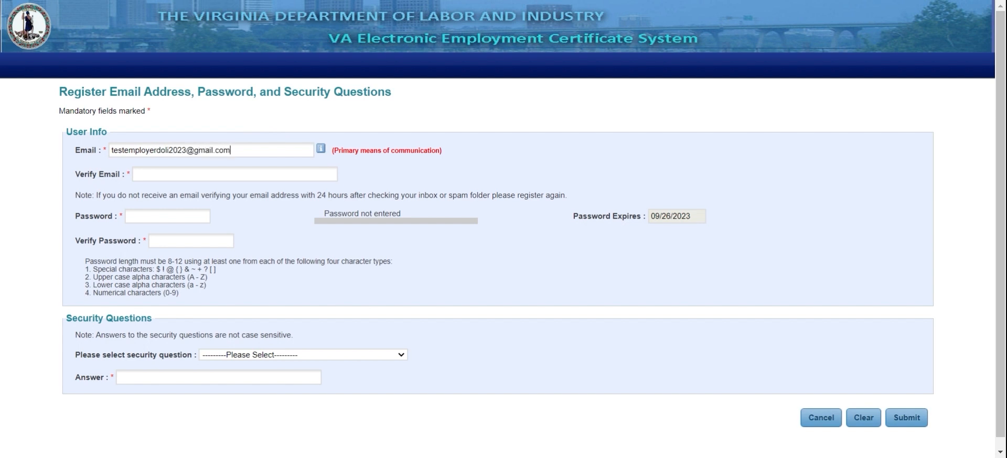
{"action": "key", "text": "Tab"}
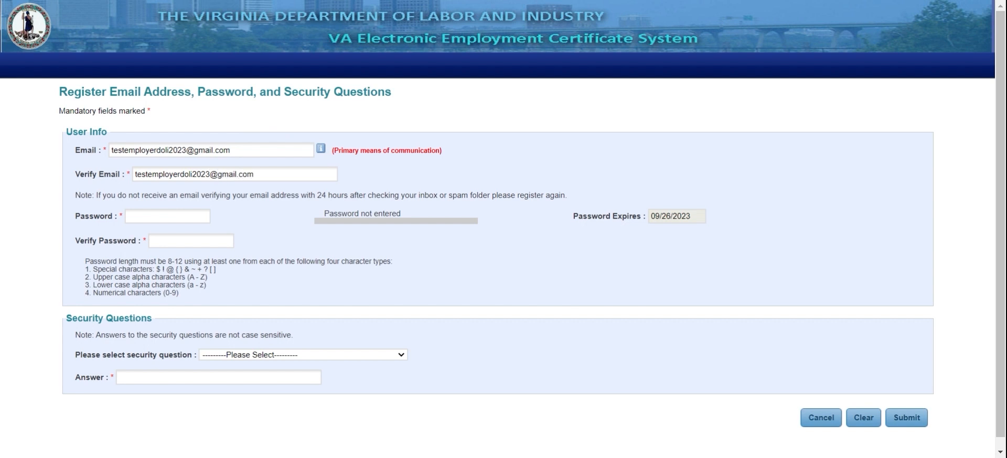
{"action": "key", "text": "Tab"}
{"action": "type", "text": "T••••••••••"}
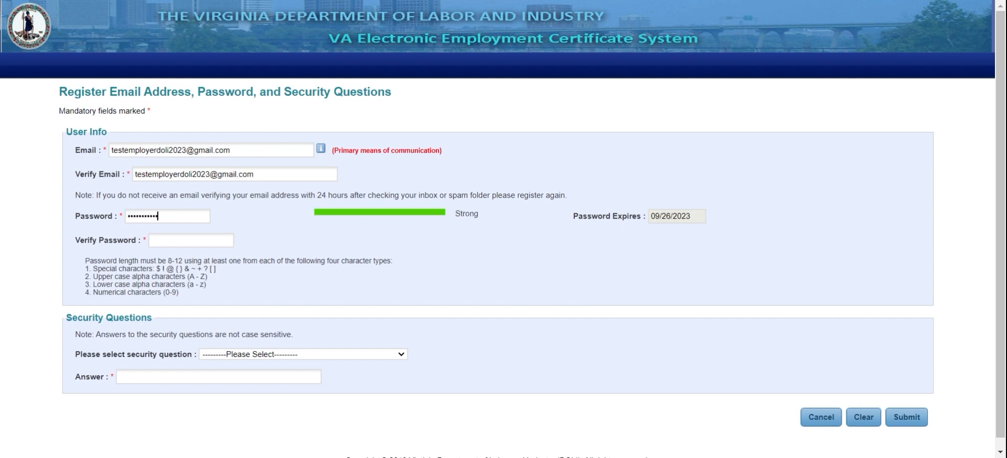
{"action": "key", "text": "Tab"}
{"action": "type", "text": "•••••••••••"}
Step: Choose the 'What city did you grow up in?' security question, enter its secret answer, and submit
{"action": "key", "text": "Tab"}
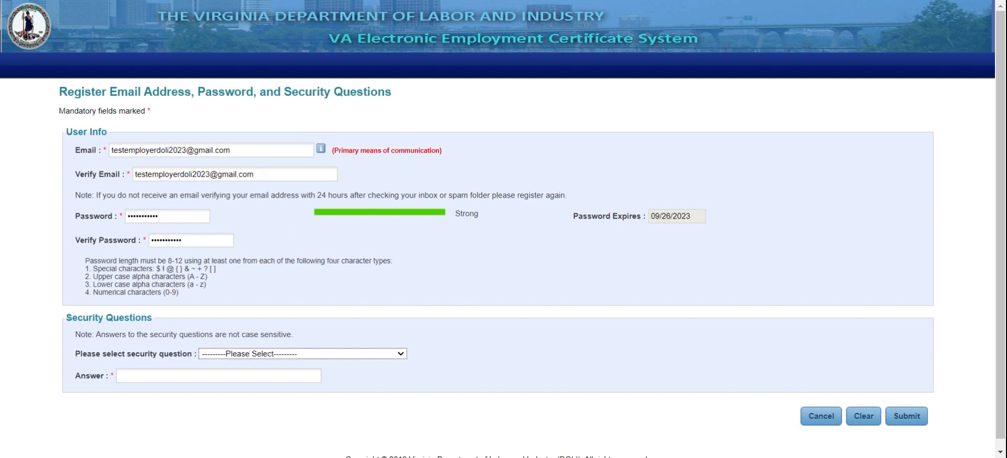
{"action": "key", "text": "Down"}
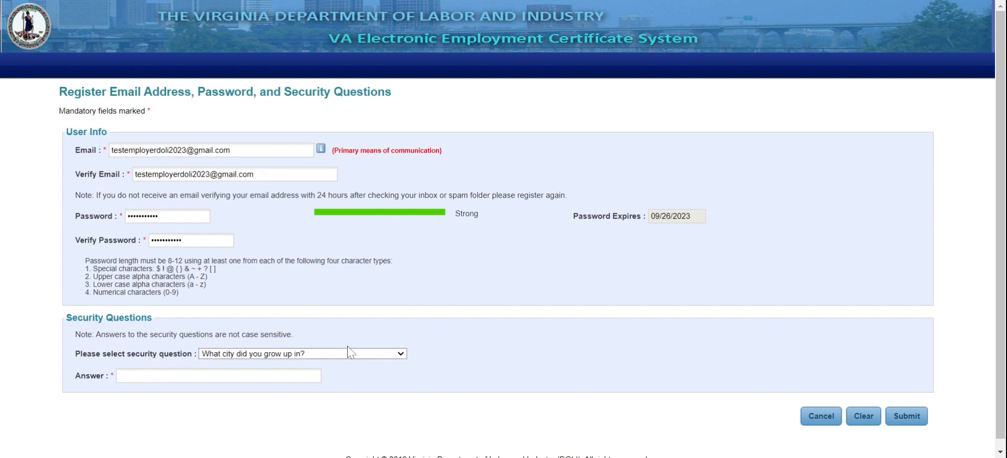
{"action": "key", "text": "Tab"}
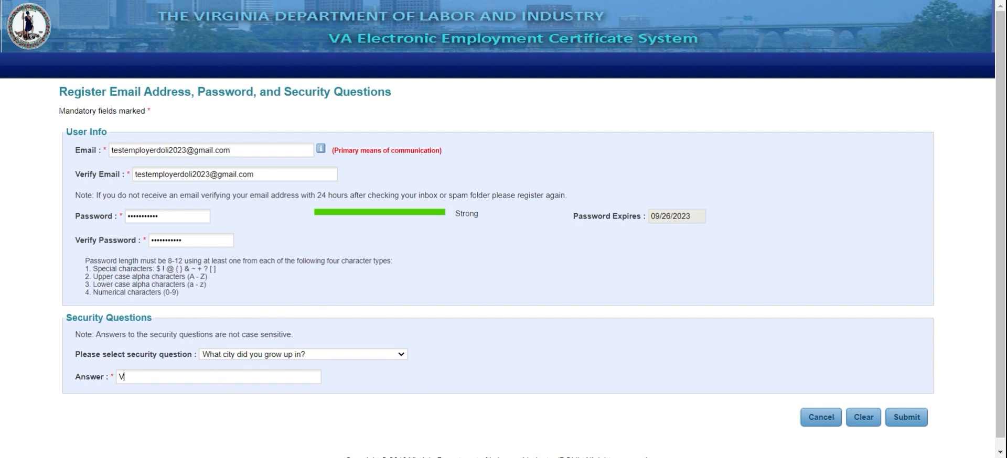
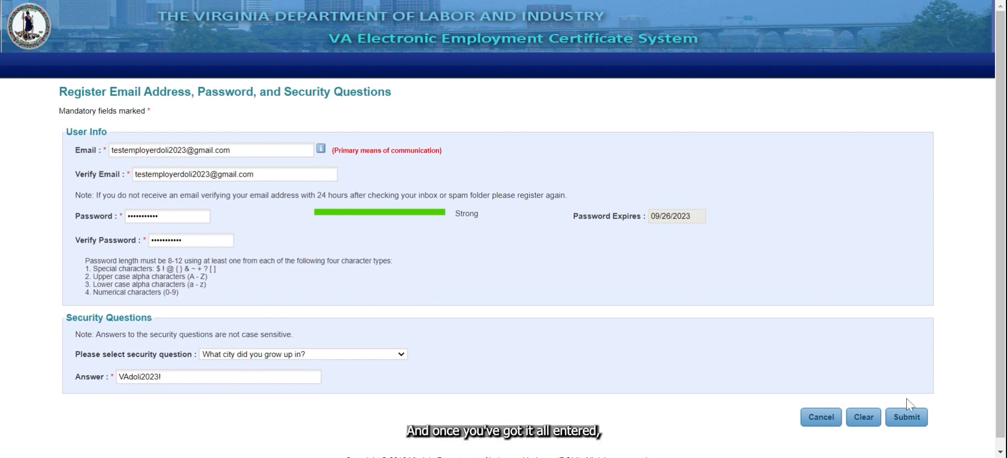
{"action": "left_click", "coordinate": [901, 418]}
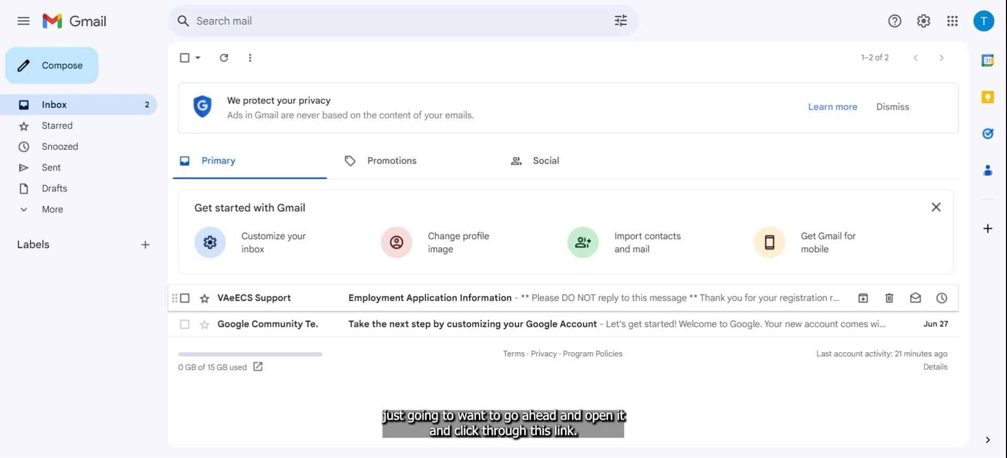
Step: Open the VAeECS Support 'Employment Application Information' email in the Gmail inbox
{"action": "left_click", "coordinate": [557, 304]}
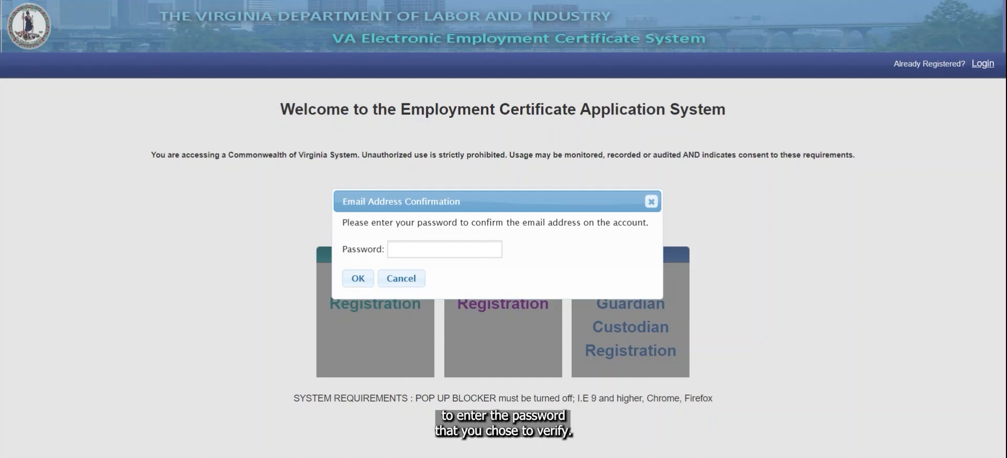
Step: Confirm the email address by entering the account password in the confirmation prompt
{"action": "type", "text": "••"}
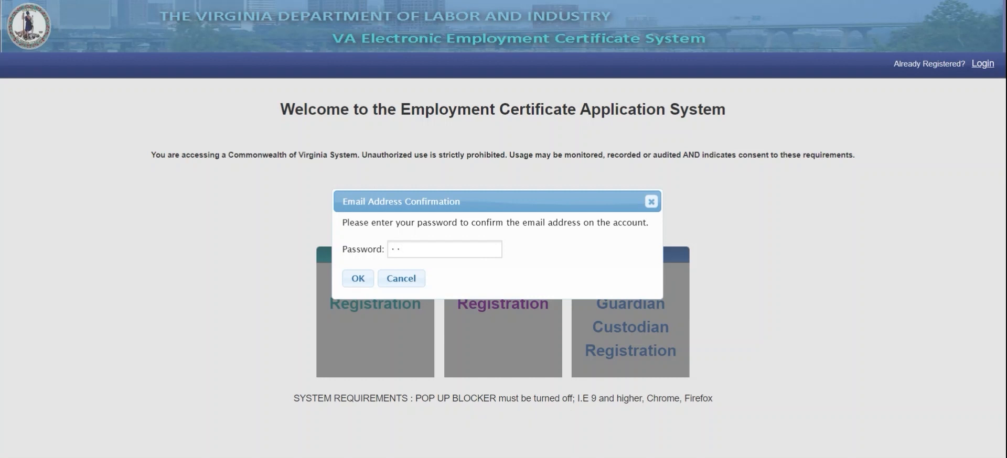
{"action": "type", "text": "•••••••••"}
{"action": "left_click", "coordinate": [358, 279]}
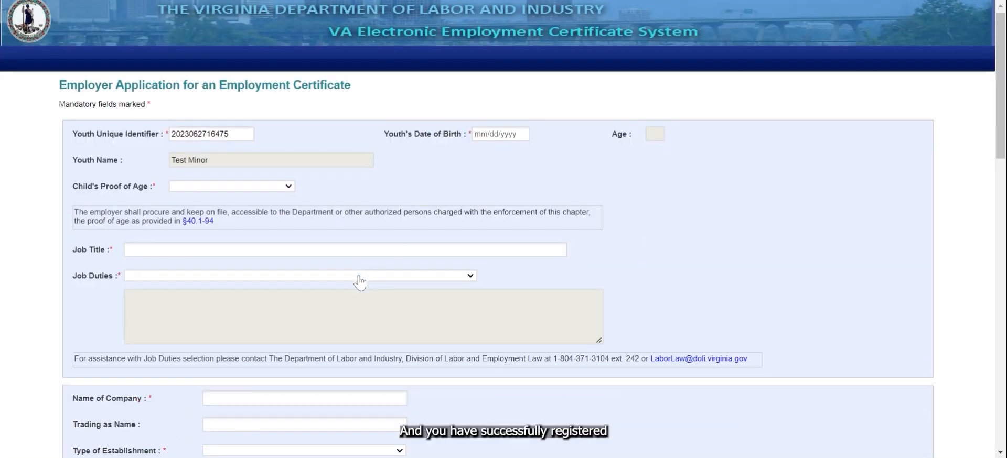
{"action": "scroll", "coordinate": [360, 284], "scroll_direction": "down", "scroll_amount": 1}
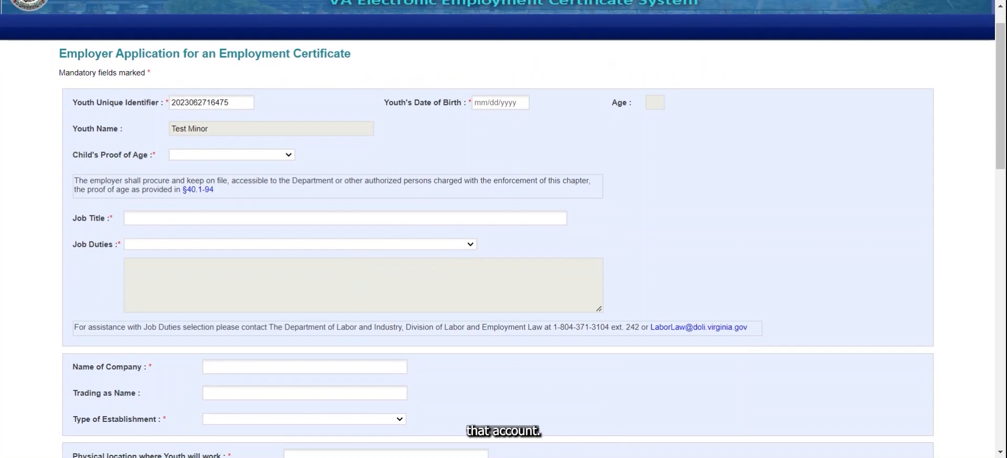
{"action": "left_click", "coordinate": [493, 103]}
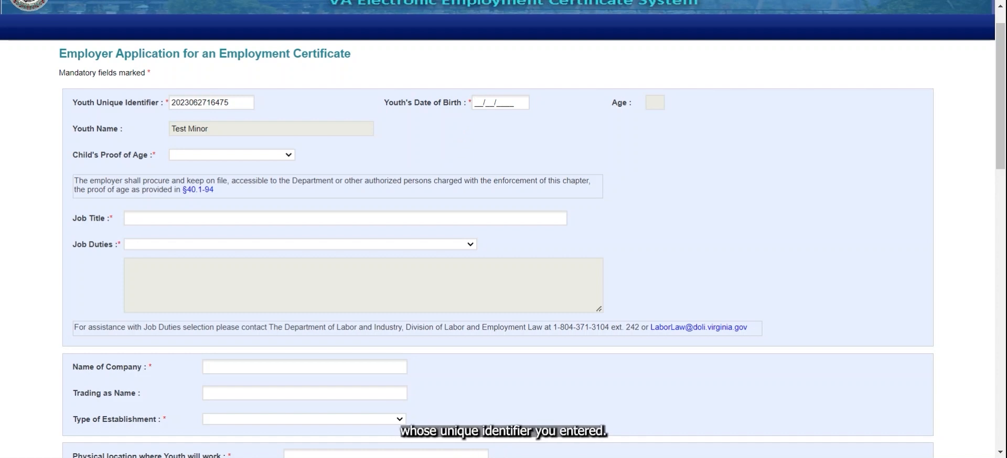
{"action": "type", "text": "06/01/"}
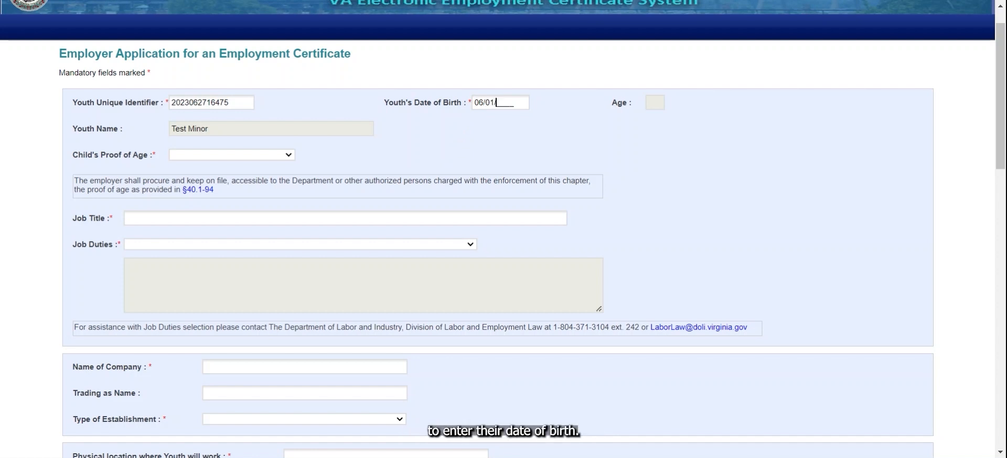
{"action": "type", "text": "2008"}
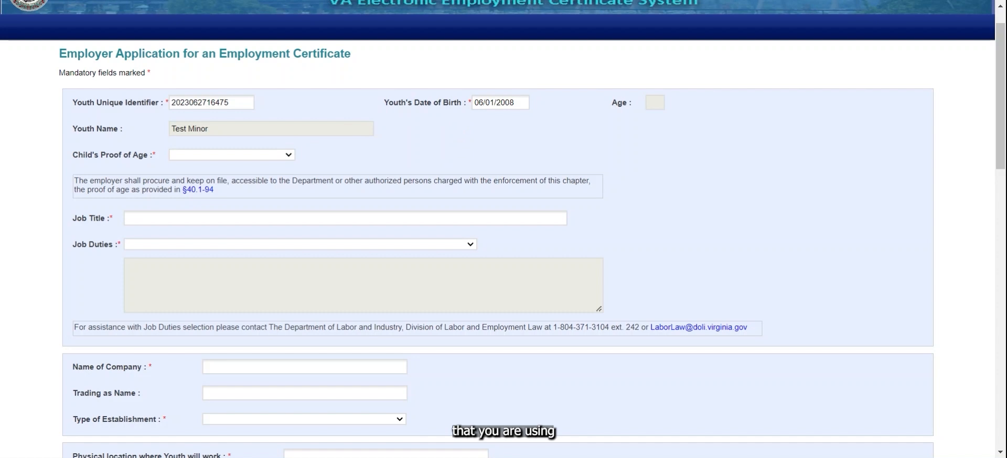
{"action": "left_click", "coordinate": [292, 157]}
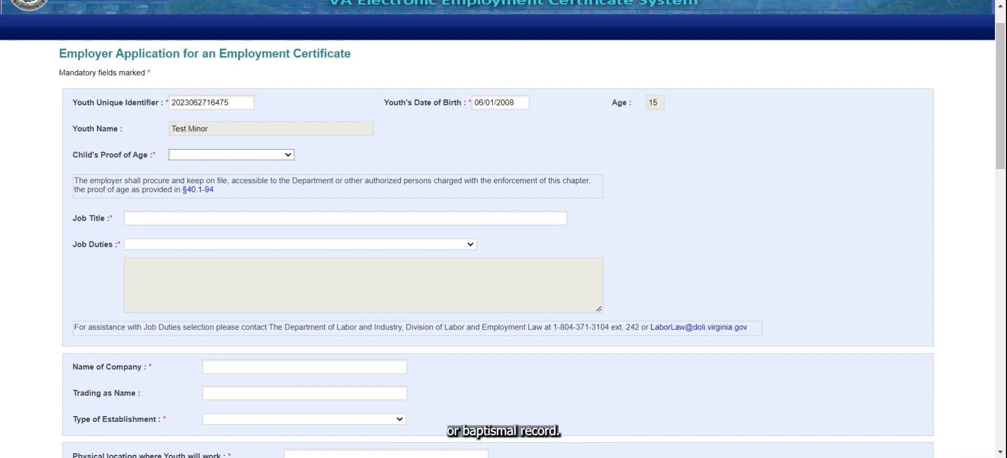
Step: Set proof of age to Birth Certificate, job title Cashier, and duties to CASHIERING, SELLING
{"action": "left_click", "coordinate": [210, 175]}
{"action": "left_click", "coordinate": [218, 218]}
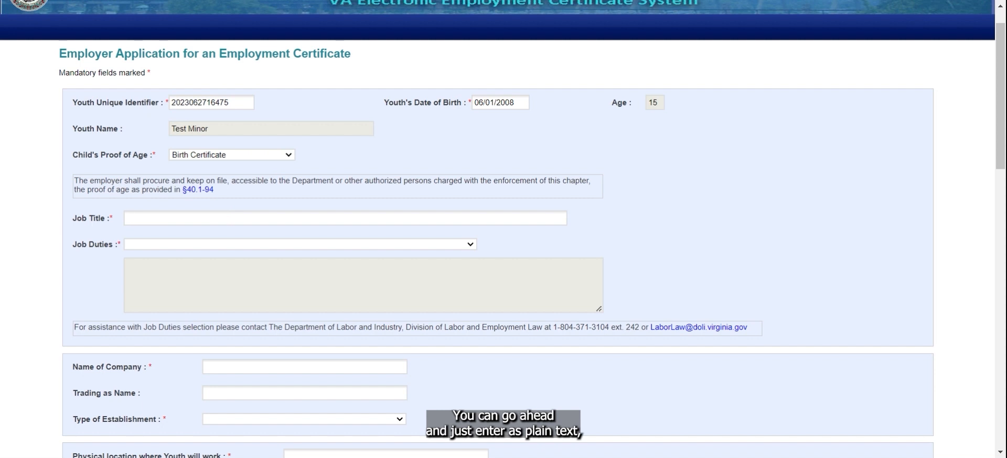
{"action": "type", "text": "C"}
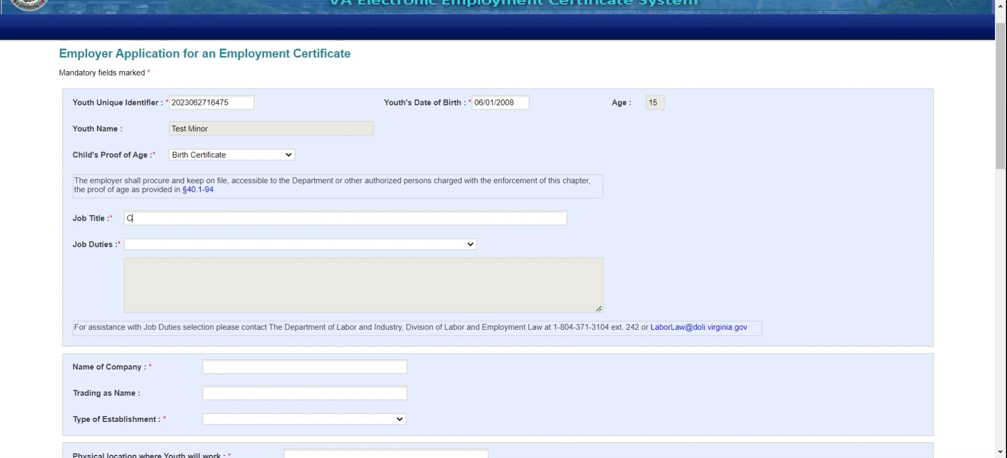
{"action": "type", "text": "ashier"}
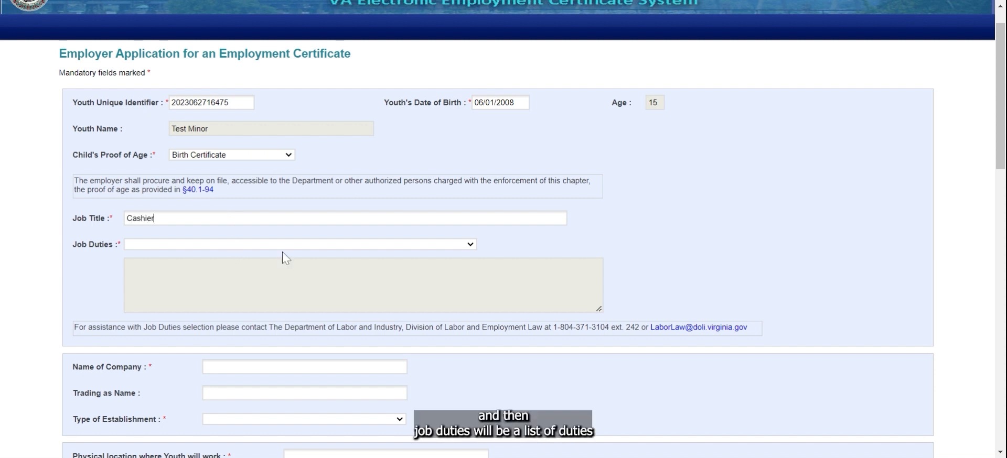
{"action": "left_click", "coordinate": [469, 245]}
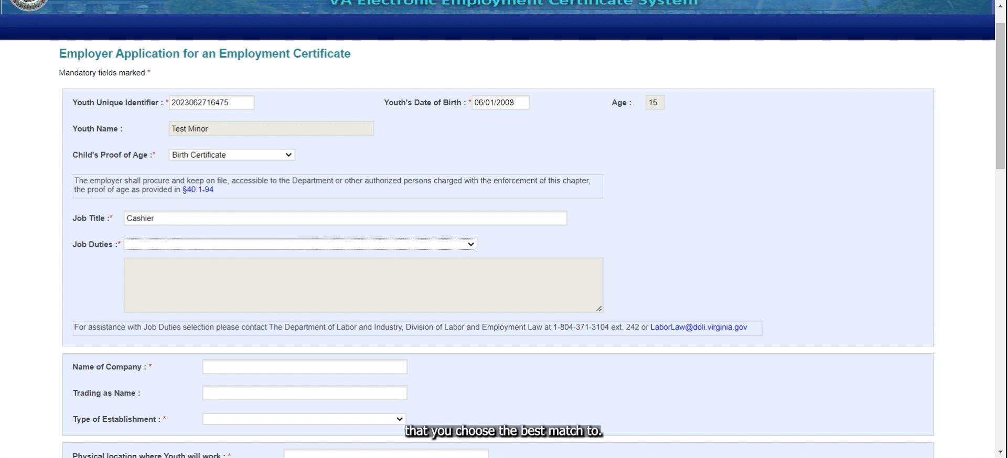
{"action": "key", "text": "Down"}
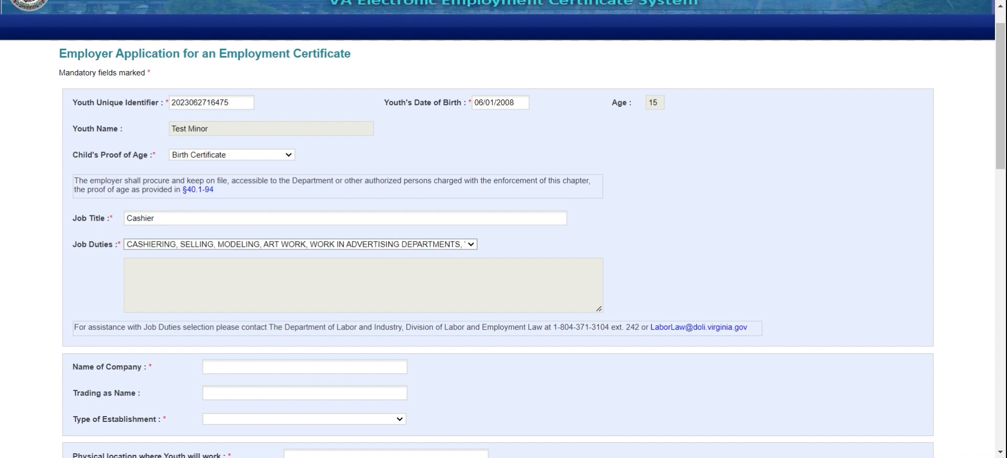
{"action": "scroll", "coordinate": [304, 344], "scroll_direction": "down", "scroll_amount": 2}
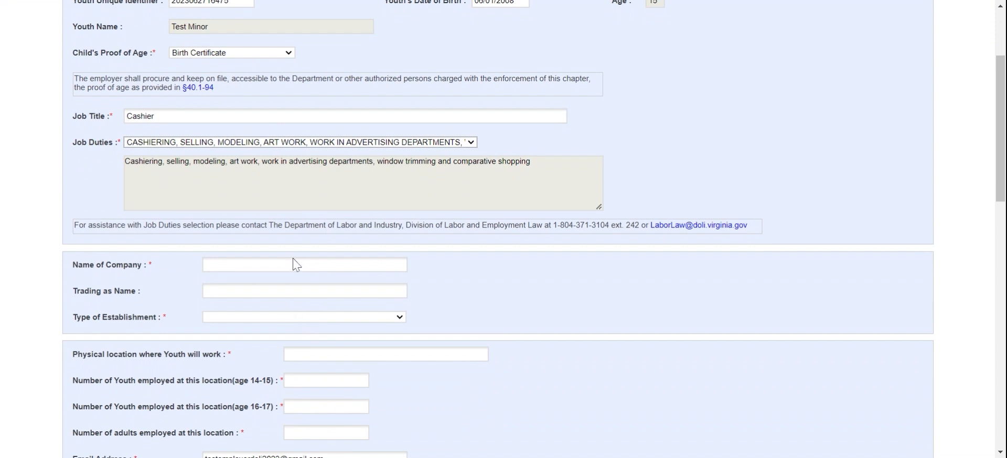
{"action": "left_click", "coordinate": [288, 274]}
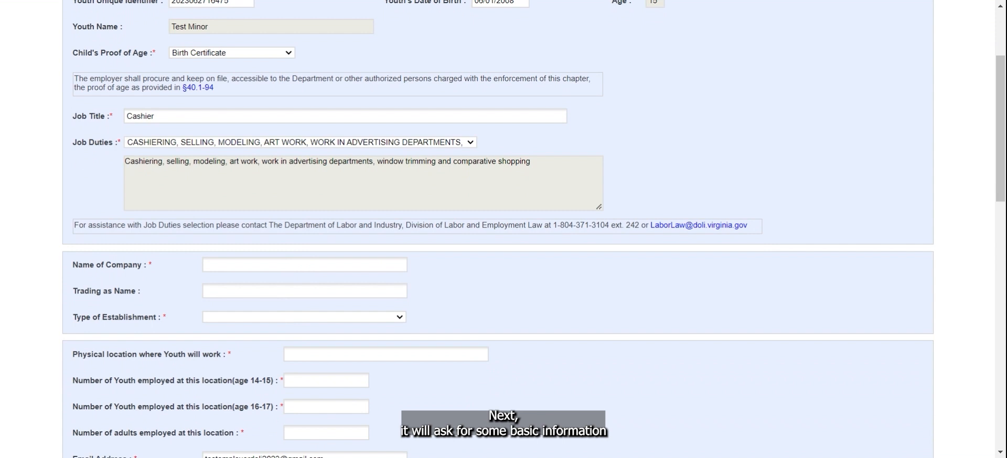
Step: Enter Test Employer as company name with establishment type MISCELLANEOUS BUSINESS SERVICES
{"action": "type", "text": "T"}
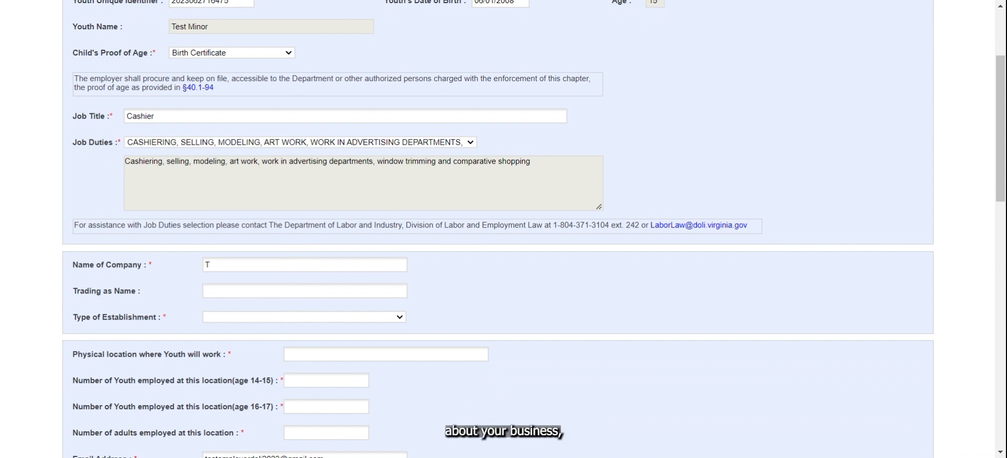
{"action": "type", "text": "est Employer"}
{"action": "left_click", "coordinate": [281, 316]}
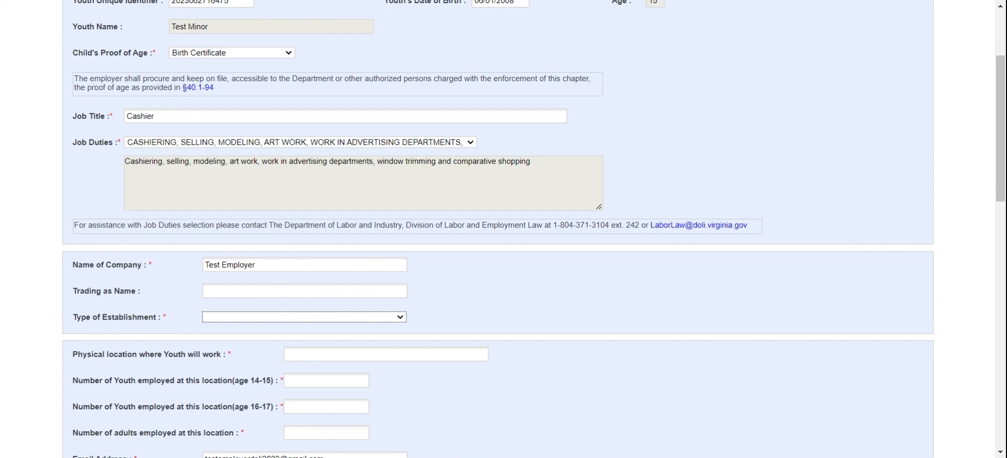
{"action": "key", "text": "m"}
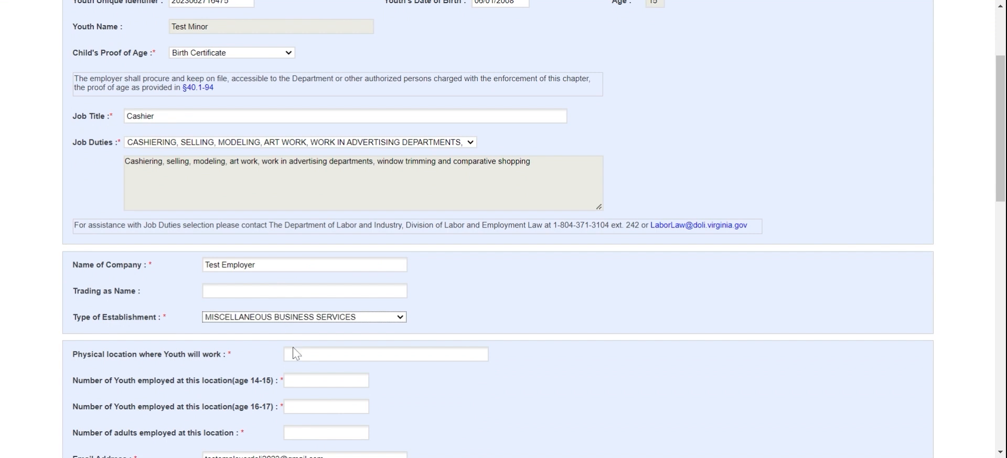
{"action": "scroll", "coordinate": [433, 377], "scroll_direction": "down", "scroll_amount": 2}
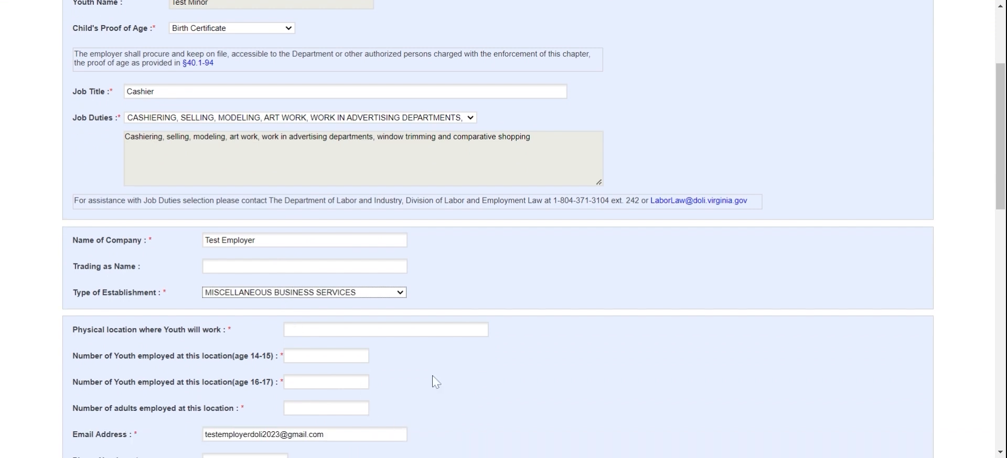
{"action": "key", "text": "Tab"}
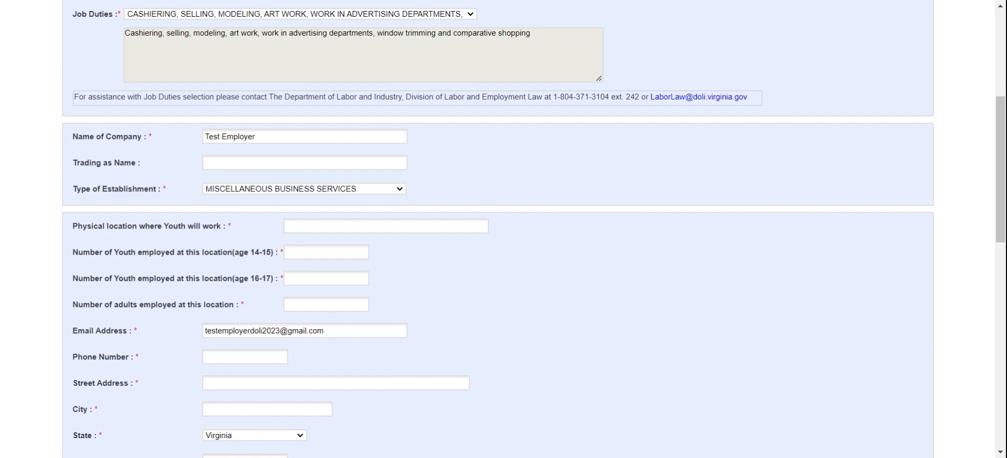
{"action": "scroll", "coordinate": [504, 229], "scroll_direction": "down", "scroll_amount": 1}
{"action": "scroll", "coordinate": [503, 229], "scroll_direction": "down", "scroll_amount": 3}
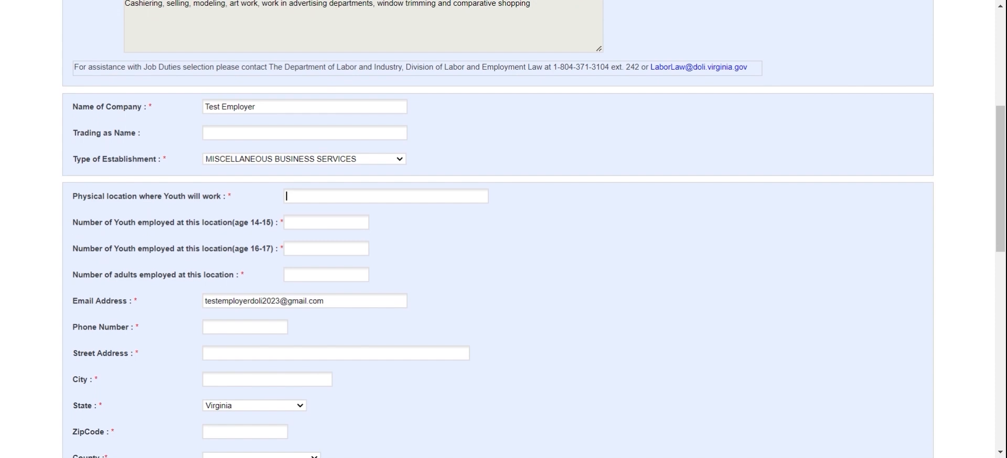
{"action": "scroll", "coordinate": [504, 230], "scroll_direction": "up", "scroll_amount": 1}
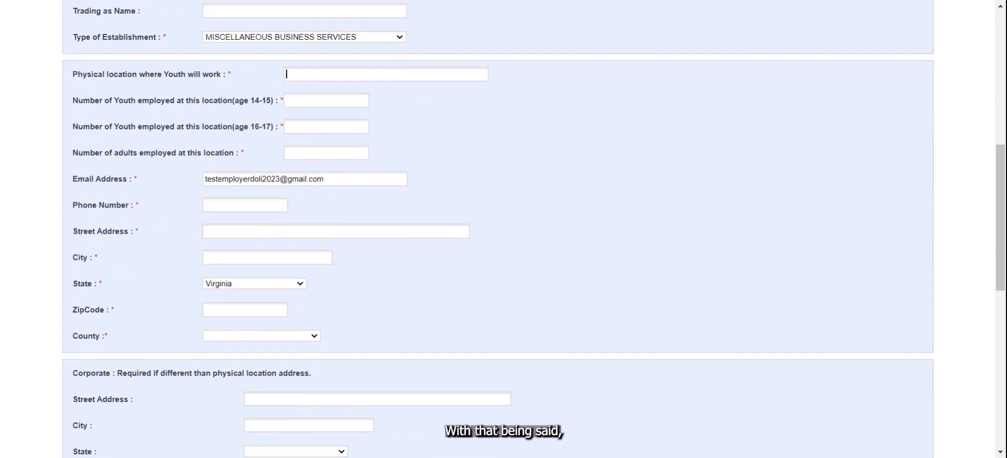
{"action": "scroll", "coordinate": [367, 252], "scroll_direction": "down", "scroll_amount": 1}
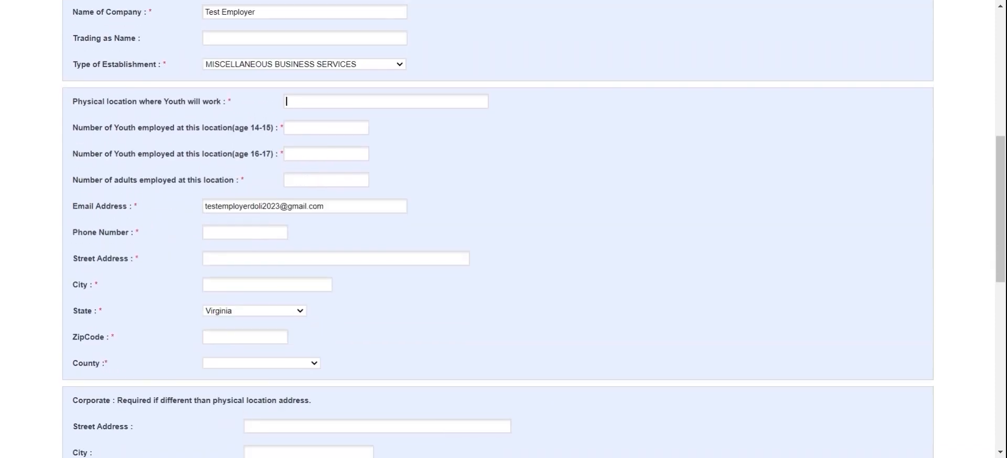
{"action": "left_click", "coordinate": [286, 56]}
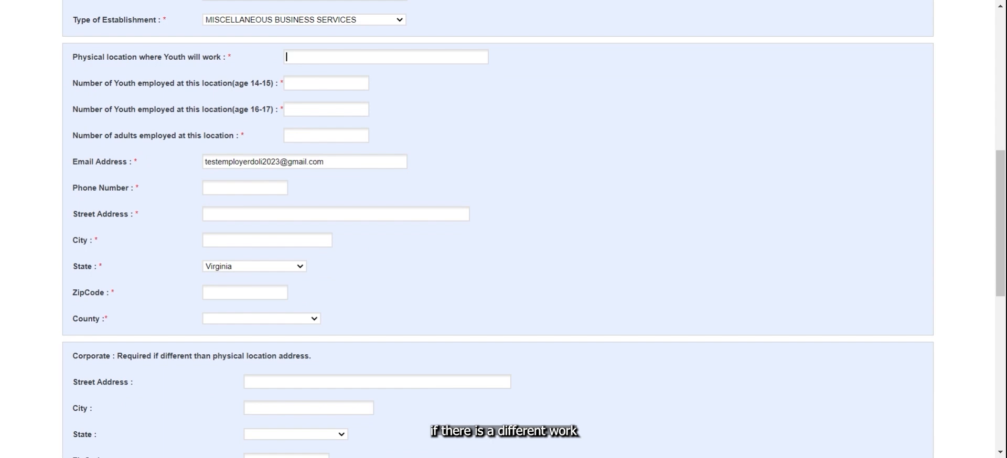
{"action": "scroll", "coordinate": [503, 229], "scroll_direction": "down", "scroll_amount": 1}
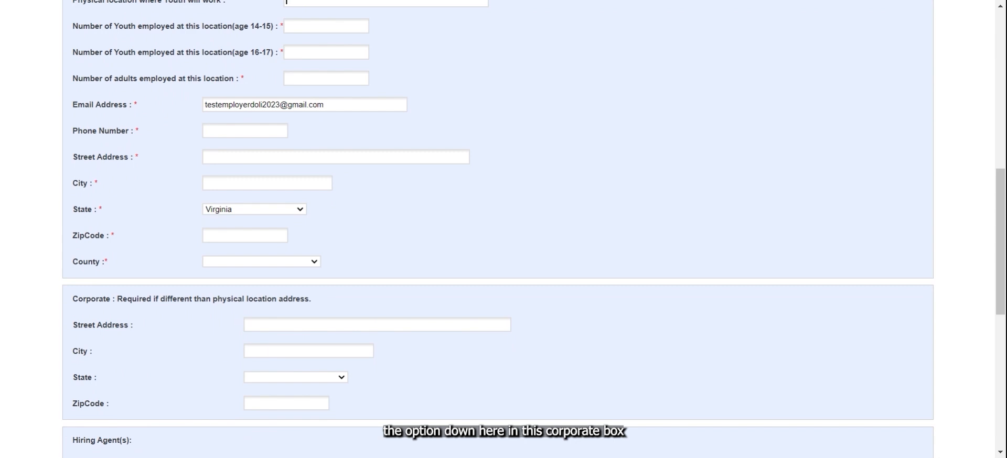
{"action": "scroll", "coordinate": [262, 346], "scroll_direction": "up", "scroll_amount": 1}
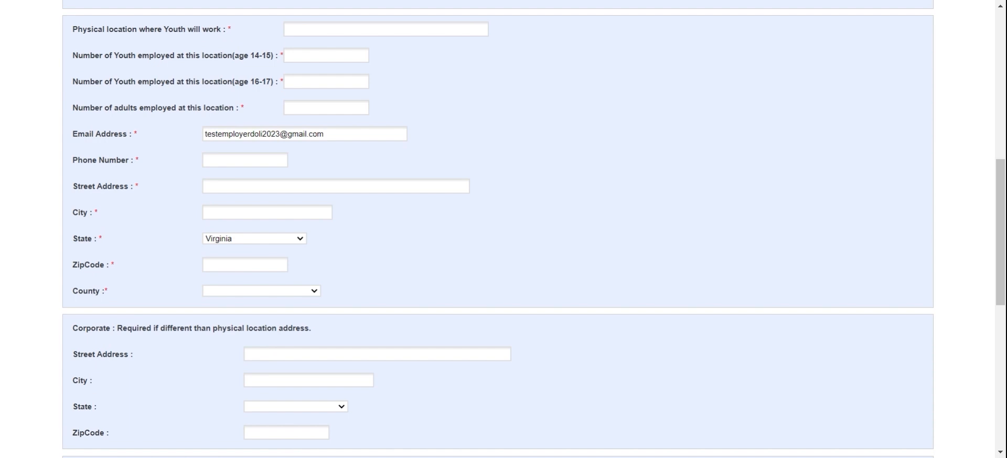
Step: Enter the work location address and staff counts: 5 aged 14-15, 6 aged 16-17, 10 adults
{"action": "type", "text": "123 Test St"}
{"action": "key", "text": "Tab"}
{"action": "type", "text": "5"}
{"action": "key", "text": "Tab"}
{"action": "type", "text": "6"}
{"action": "key", "text": "Tab"}
{"action": "type", "text": "10"}
{"action": "key", "text": "Tab"}
Step: Fill in the business phone, street, city and ZIP code, and set county to RICHMOND (CITY)
{"action": "key", "text": "Tab"}
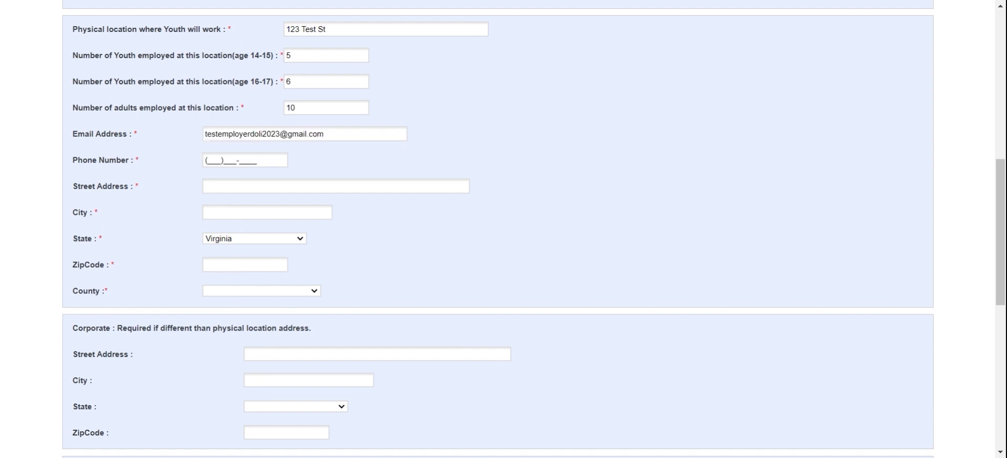
{"action": "type", "text": "555)555-5555"}
{"action": "key", "text": "Tab"}
{"action": "type", "text": "123 T"}
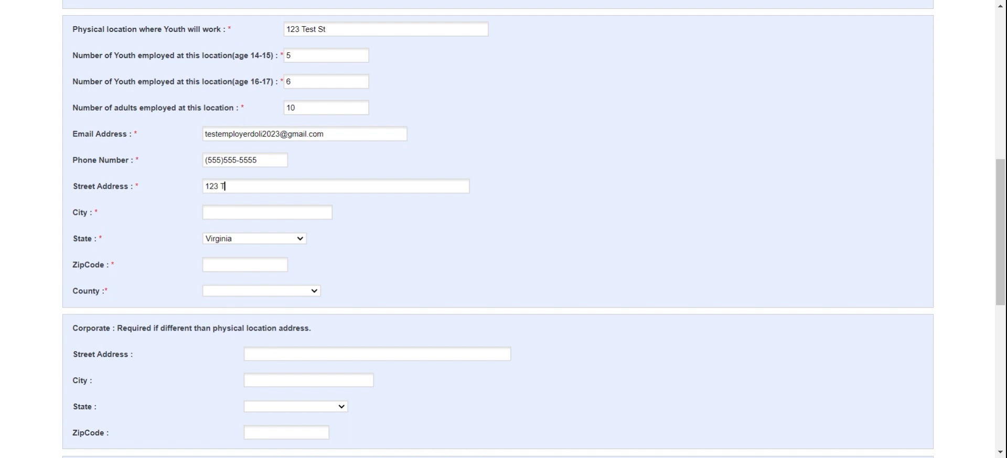
{"action": "type", "text": "est St"}
{"action": "key", "text": "Tab"}
{"action": "type", "text": "Richmond"}
{"action": "key", "text": "Tab"}
{"action": "key", "text": "Tab"}
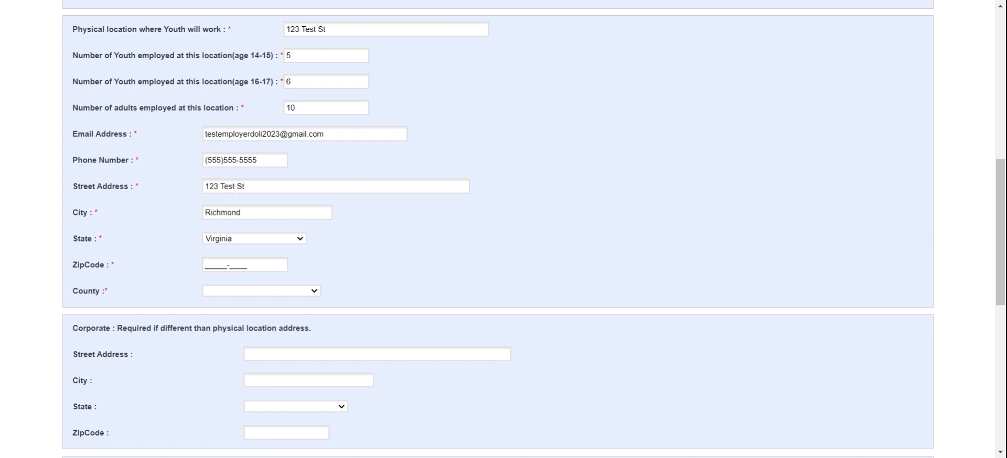
{"action": "type", "text": "23221"}
{"action": "key", "text": "Tab"}
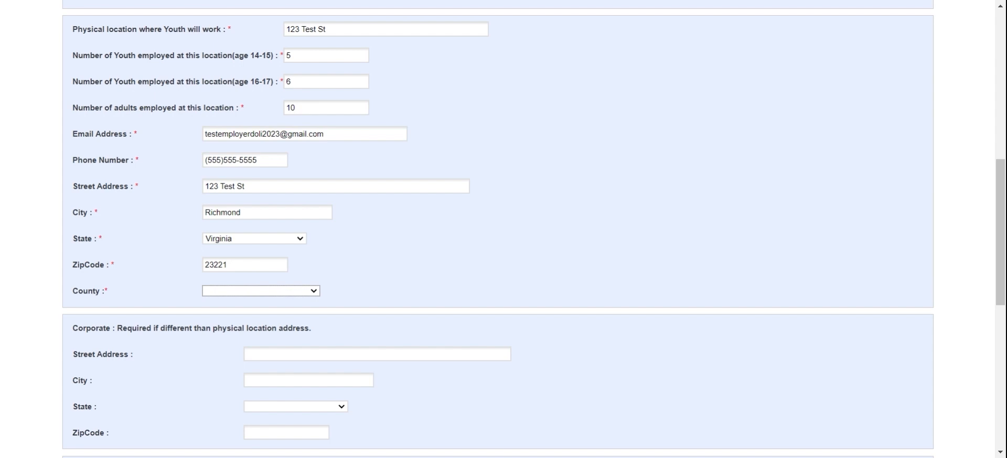
{"action": "left_click", "coordinate": [240, 291]}
{"action": "scroll", "coordinate": [184, 258], "scroll_direction": "down", "scroll_amount": 5}
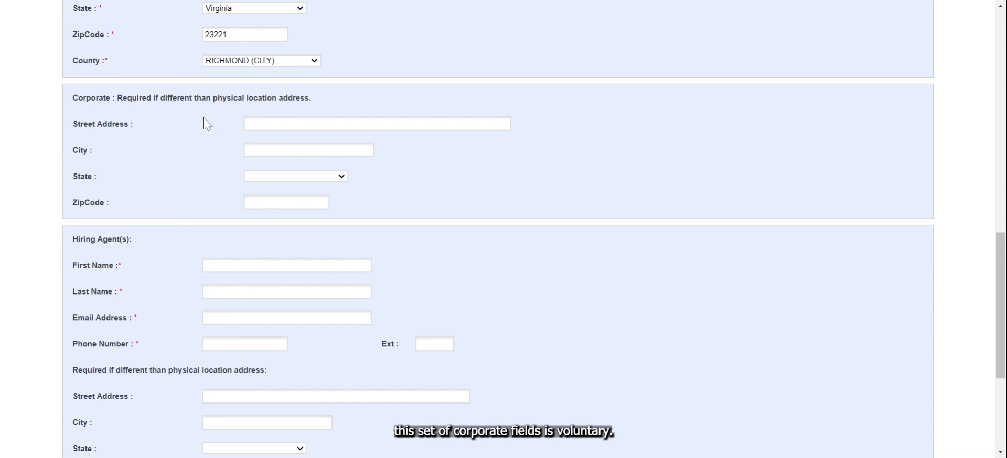
{"action": "scroll", "coordinate": [197, 137], "scroll_direction": "up", "scroll_amount": 1}
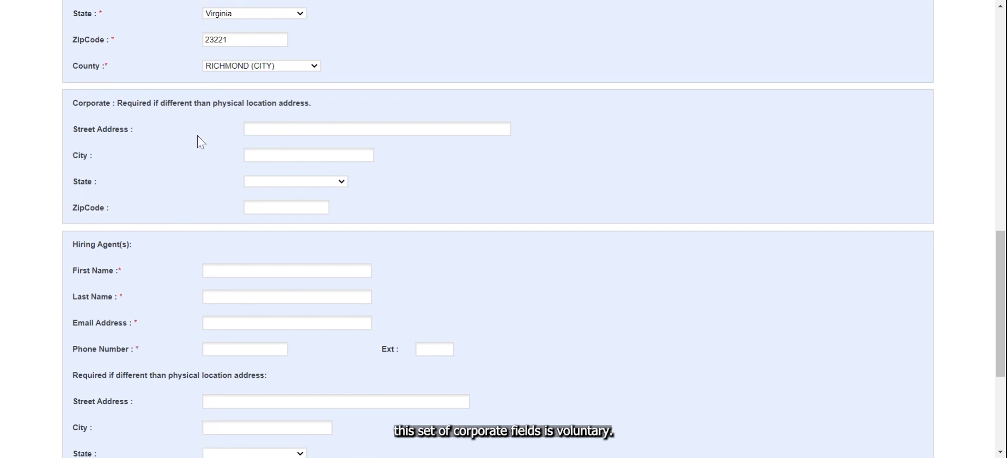
{"action": "scroll", "coordinate": [197, 138], "scroll_direction": "up", "scroll_amount": 3}
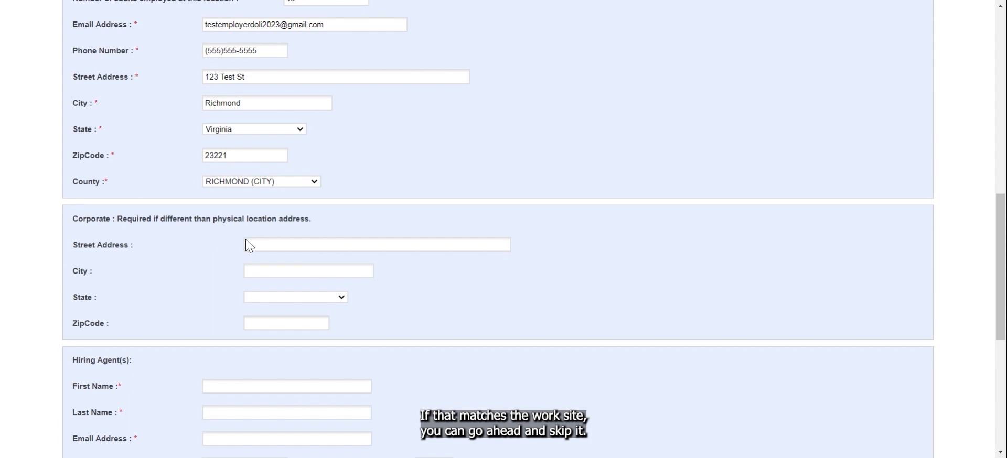
{"action": "scroll", "coordinate": [247, 241], "scroll_direction": "down", "scroll_amount": 2}
{"action": "scroll", "coordinate": [254, 236], "scroll_direction": "down", "scroll_amount": 2}
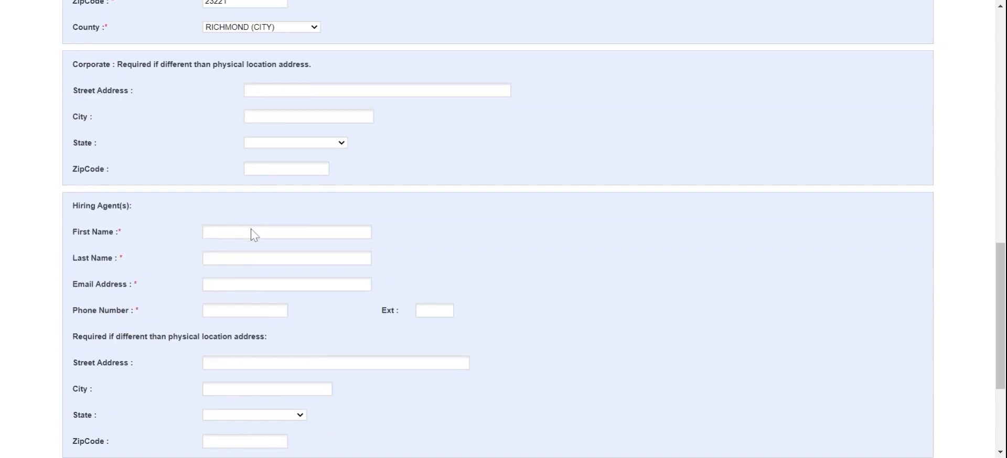
{"action": "scroll", "coordinate": [243, 227], "scroll_direction": "down", "scroll_amount": 3}
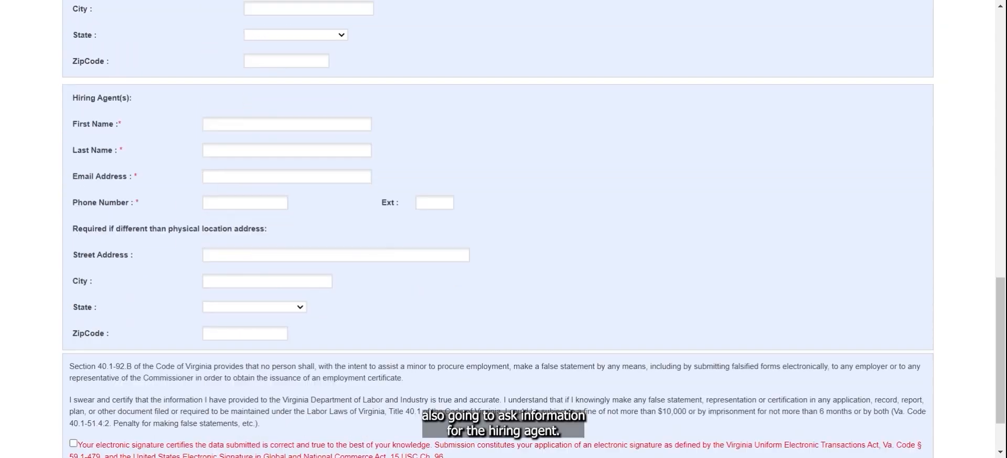
{"action": "left_click", "coordinate": [205, 118]}
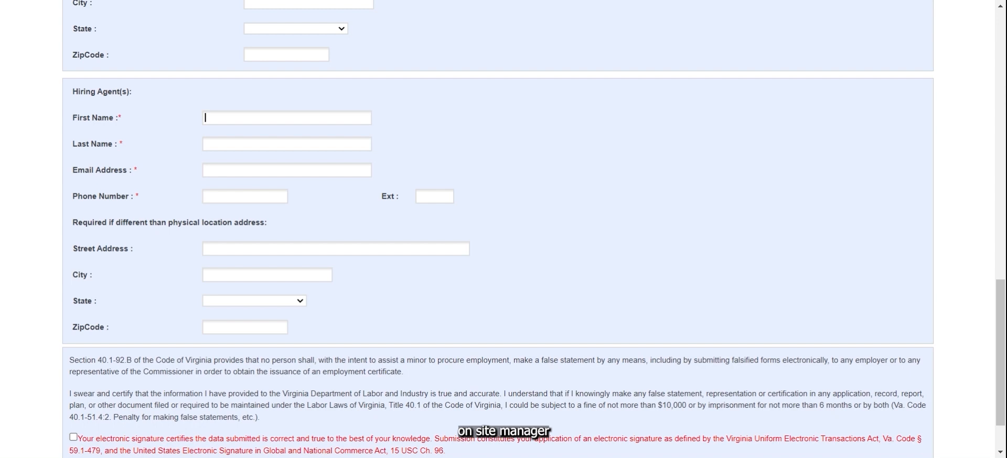
Step: Enter the hiring agent's first and last name, e-mail address and phone number
{"action": "type", "text": "Test"}
{"action": "key", "text": "Tab"}
{"action": "type", "text": "Employer"}
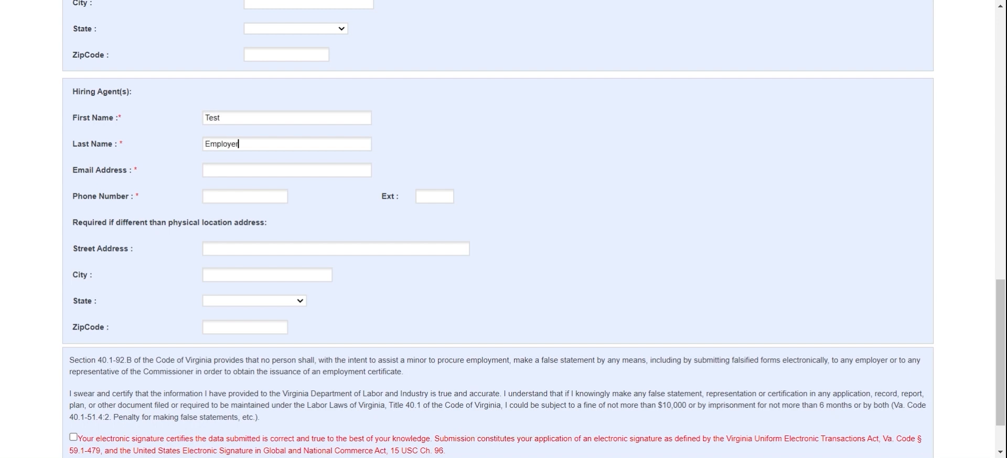
{"action": "key", "text": "Tab"}
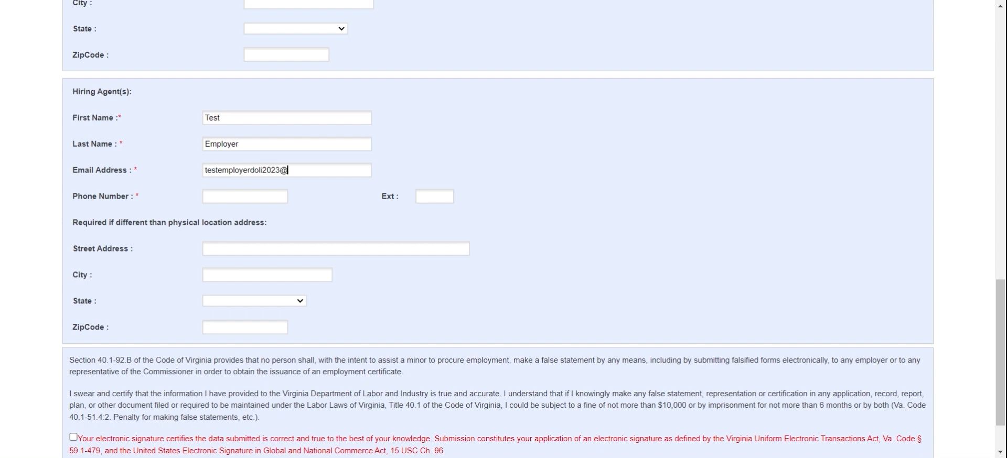
{"action": "key", "text": "Tab"}
{"action": "type", "text": "555)55"}
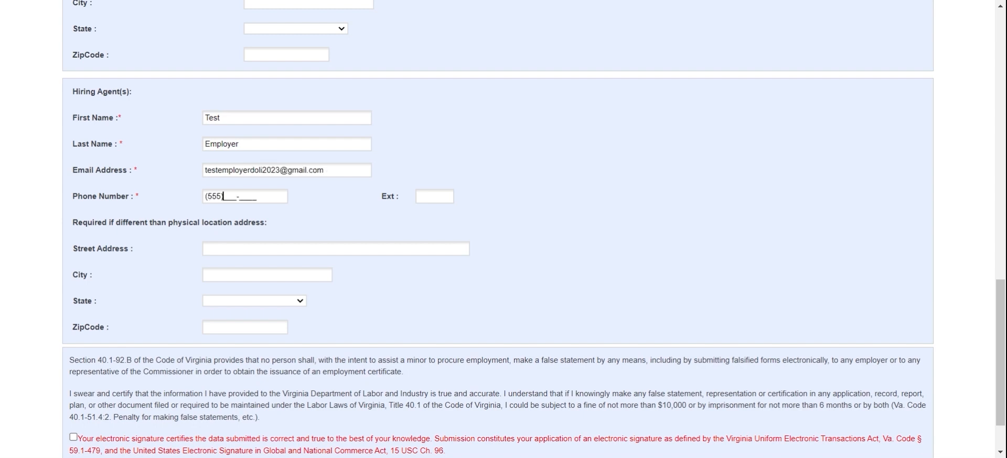
{"action": "type", "text": "5-5555"}
Step: Tick the electronic signature checkbox and submit the application
{"action": "scroll", "coordinate": [255, 273], "scroll_direction": "down", "scroll_amount": 3}
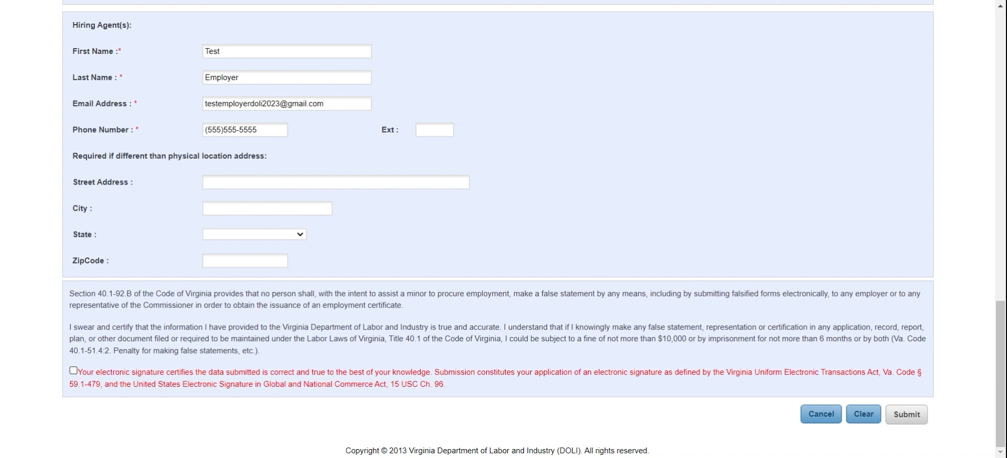
{"action": "left_click", "coordinate": [74, 371]}
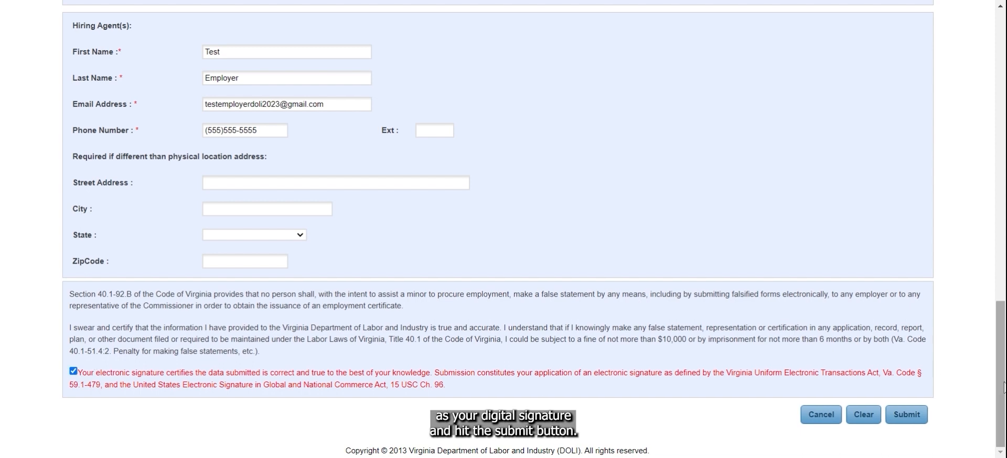
{"action": "left_click", "coordinate": [925, 417]}
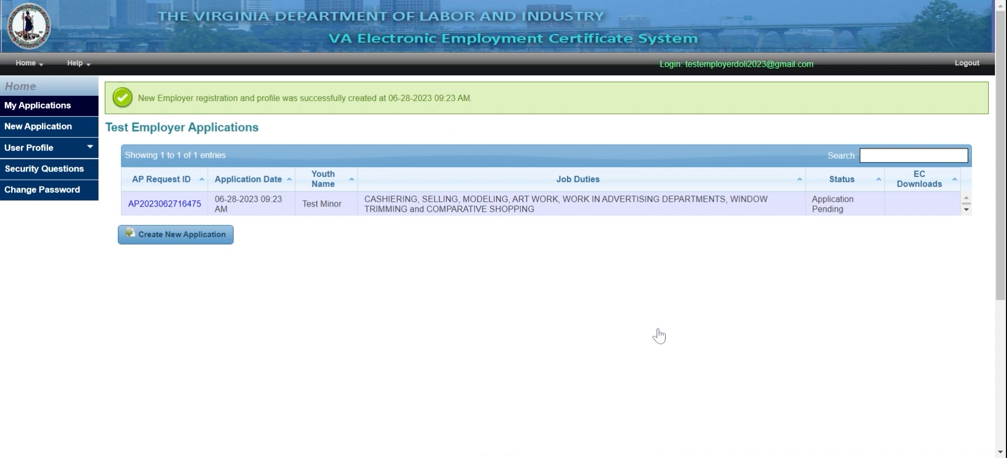